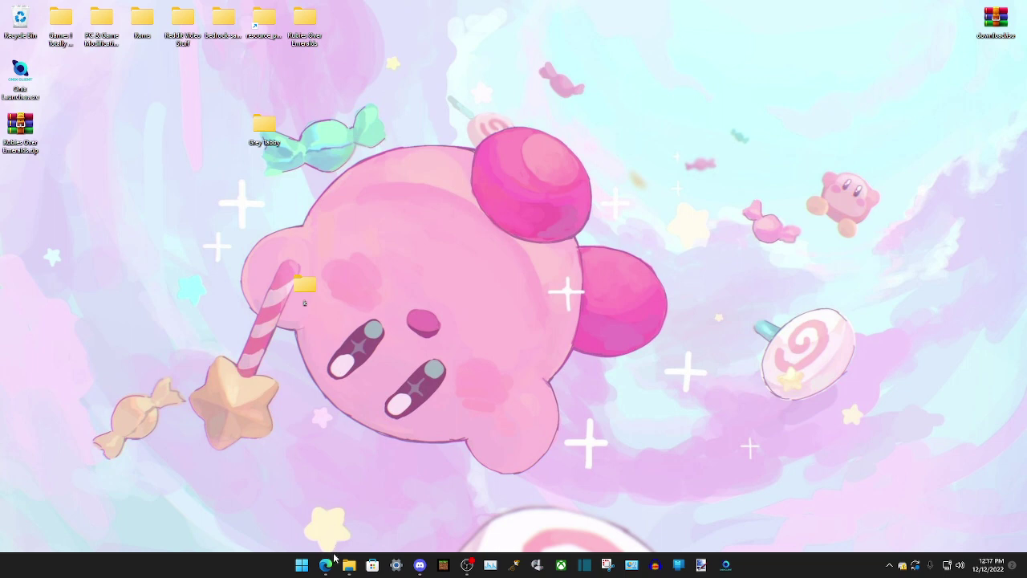
# Step: Switch to Edge and download Nintendo-Switch-Discord-Status-Setup-1.1.2.exe from the v1.1.2 release assets on GitHub
pyautogui.moveTo(329, 566)
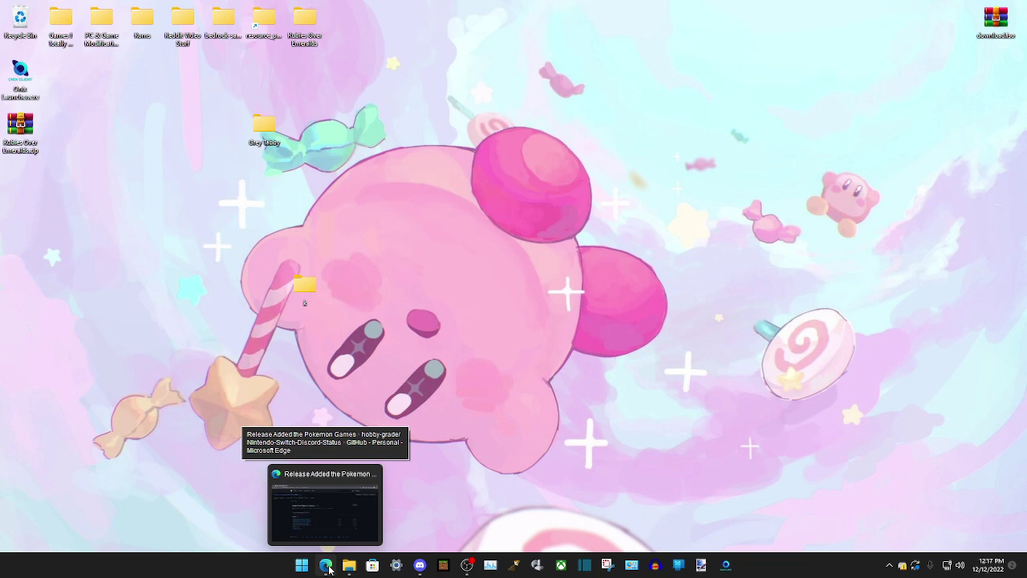
pyautogui.click(329, 566)
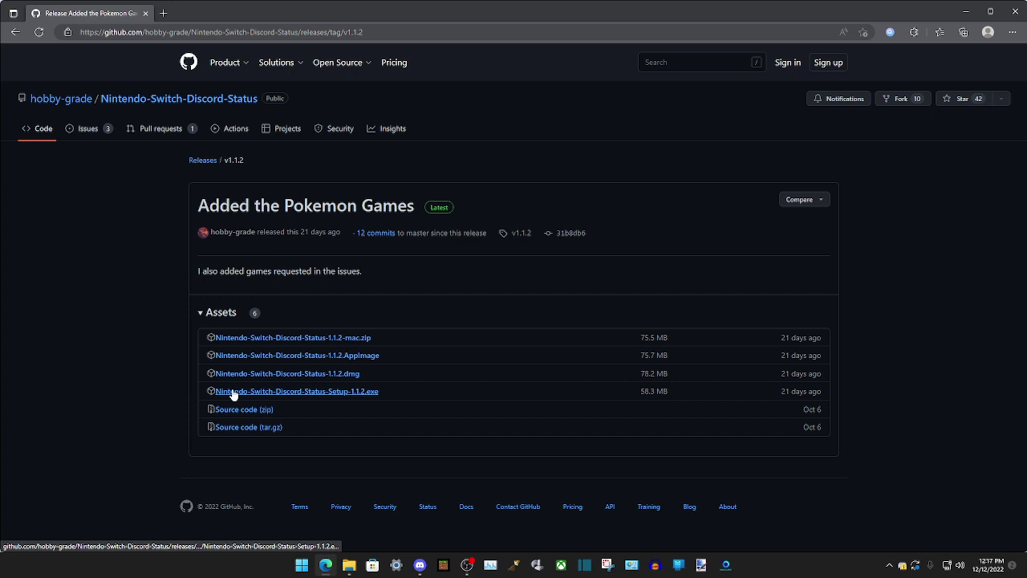
pyautogui.click(332, 393)
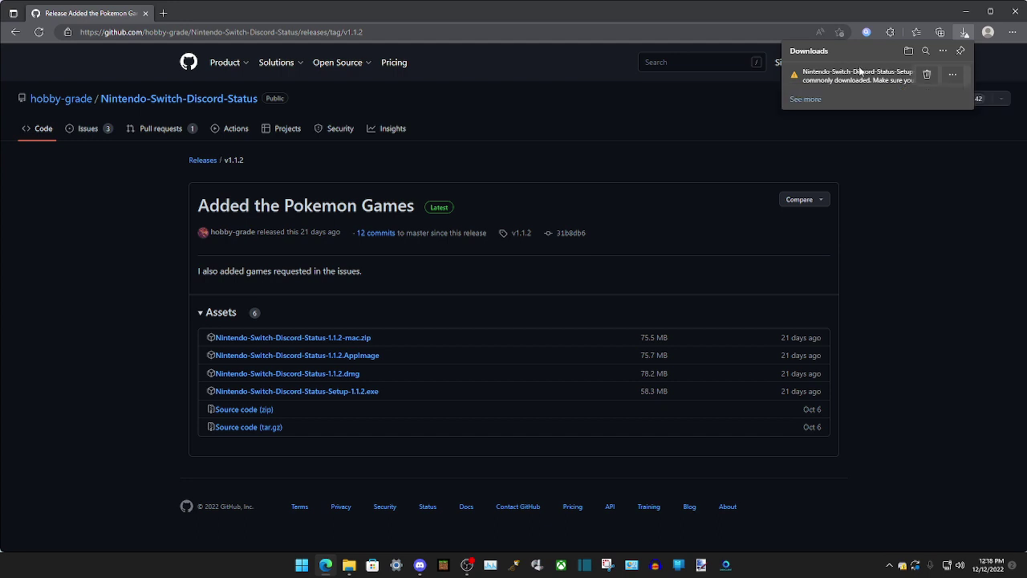
# Step: Keep the downloaded Nintendo-Switch-Discord-Status setup file despite the browser's safety warning
pyautogui.click(953, 78)
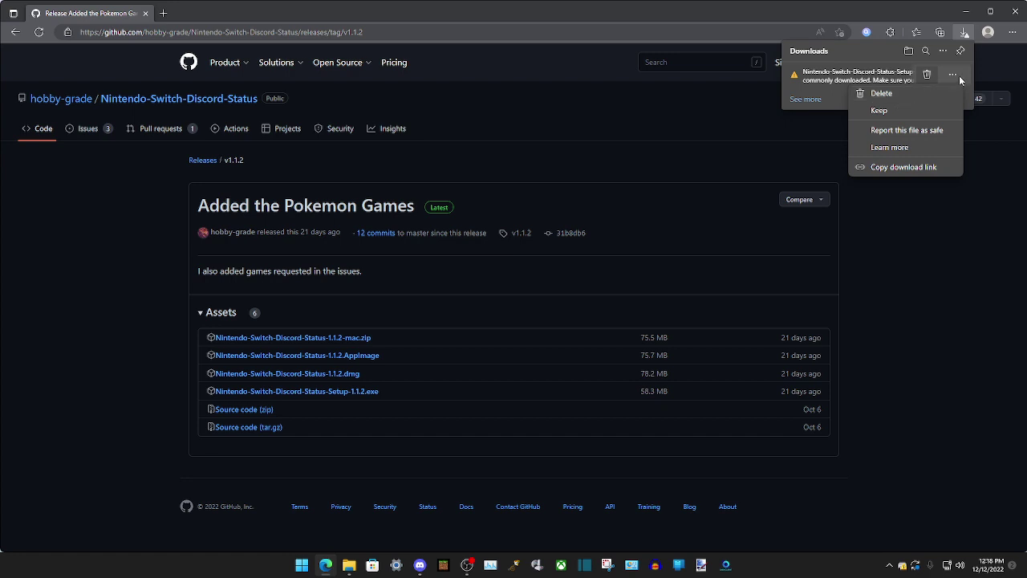
pyautogui.click(877, 110)
pyautogui.click(841, 231)
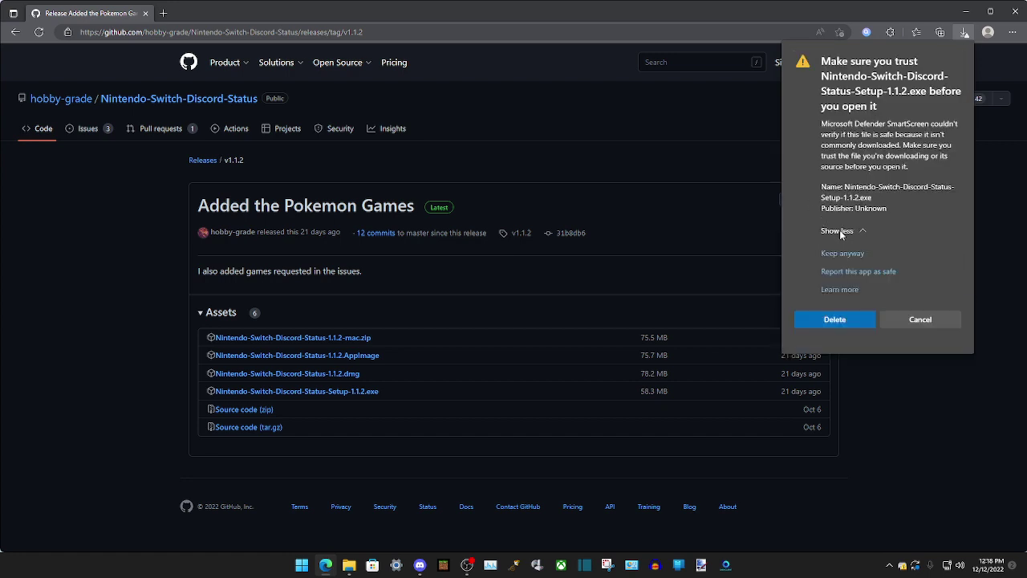
pyautogui.click(838, 254)
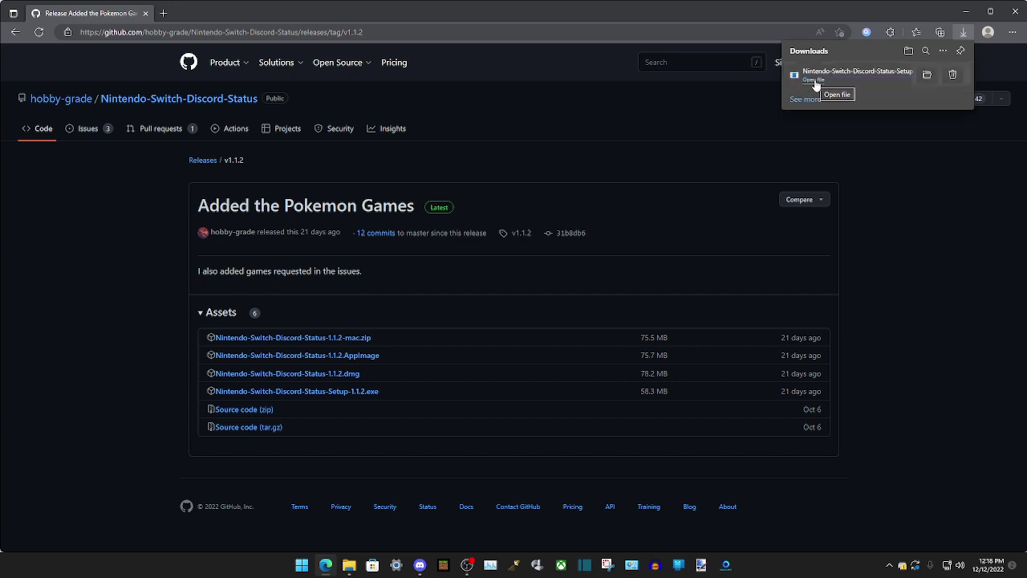
# Step: Run the downloaded setup to install Nintendo Switch Discord Status, minimizing the browser and moving the app window higher on the desktop
pyautogui.click(815, 82)
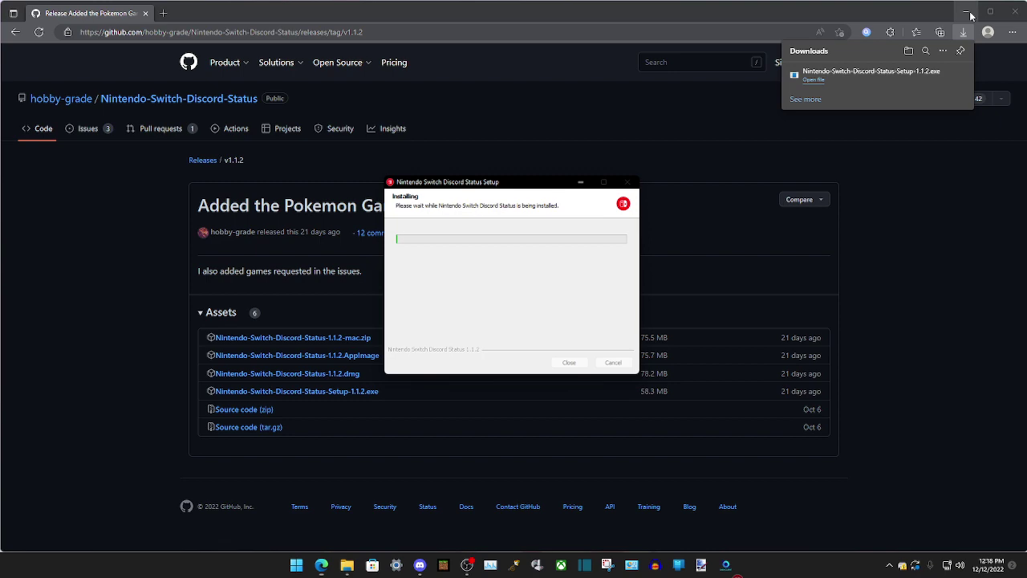
pyautogui.click(969, 13)
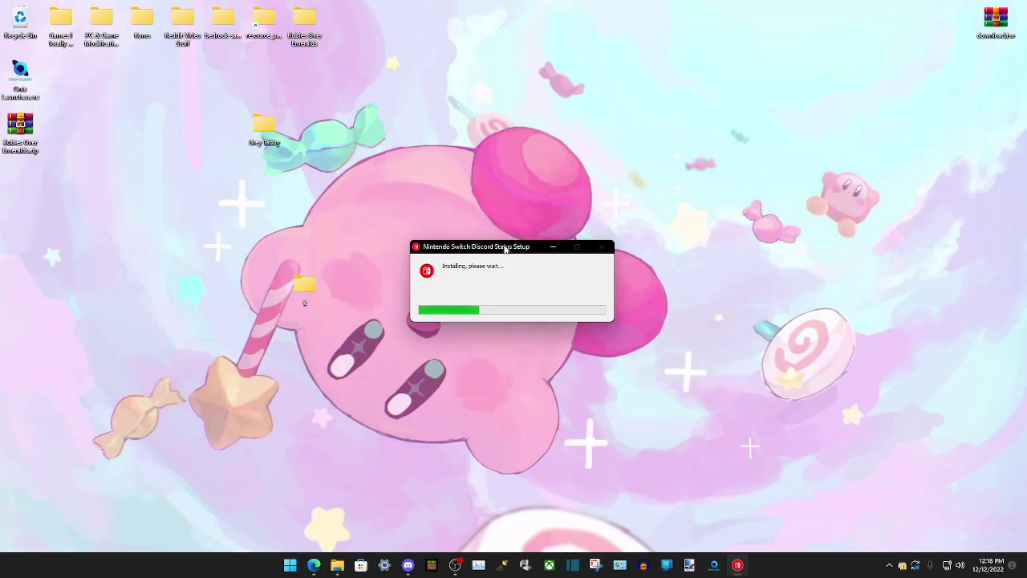
pyautogui.moveTo(505, 248); pyautogui.dragTo(517, 143)
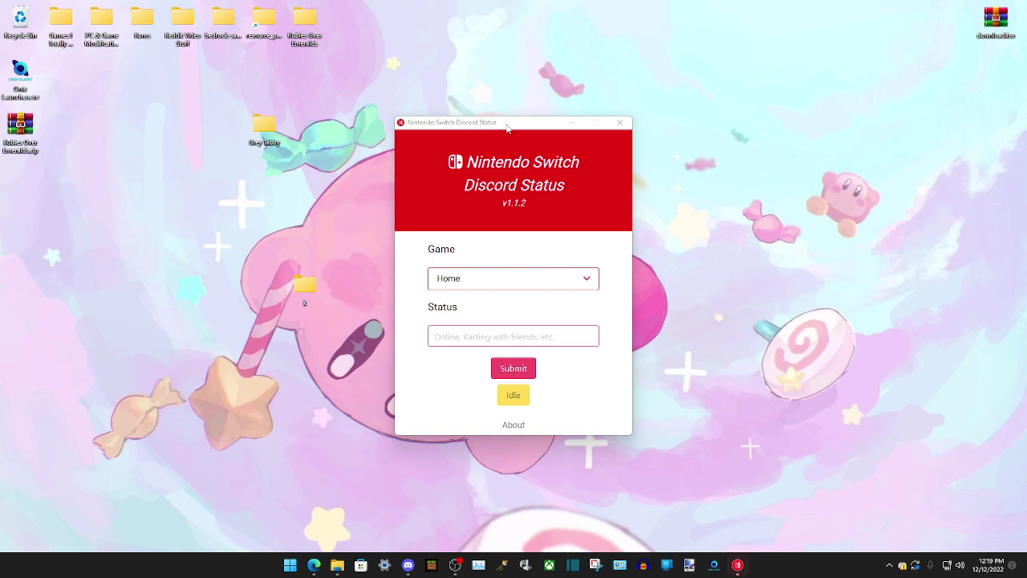
pyautogui.moveTo(507, 129); pyautogui.dragTo(497, 53)
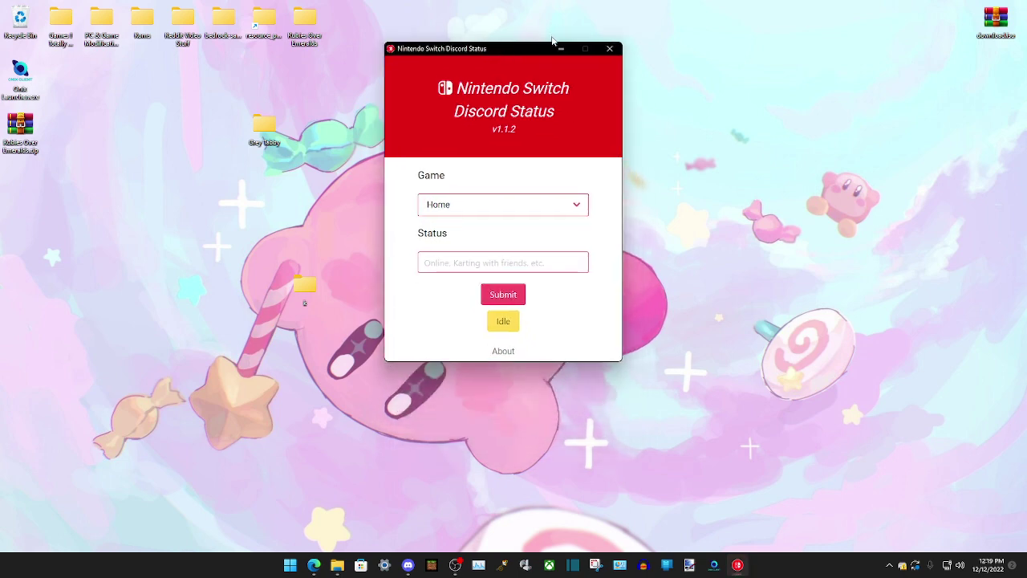
# Step: Search the game list for Cuphead and select it as the game
pyautogui.click(499, 201)
pyautogui.click(433, 206)
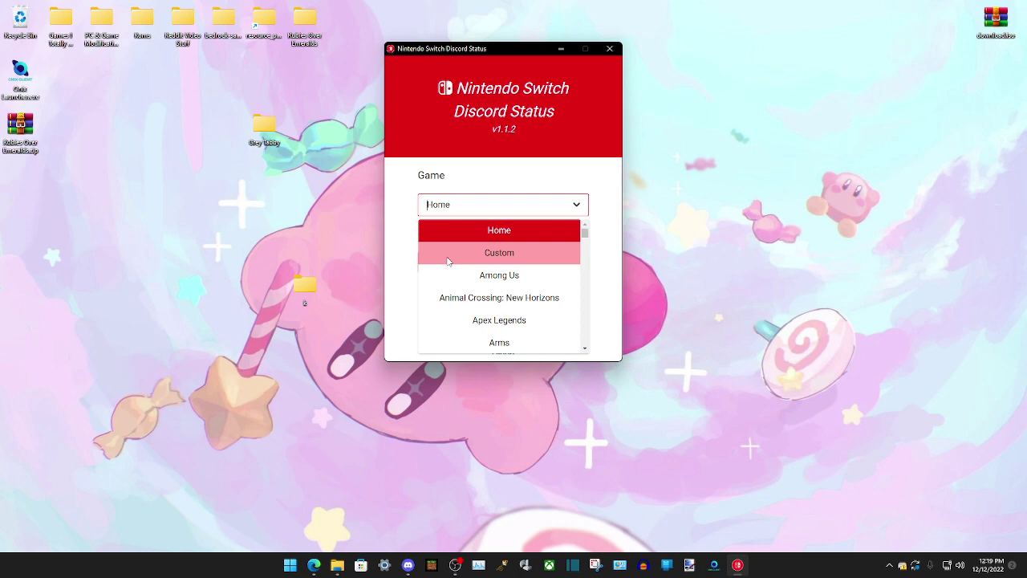
pyautogui.write('Cu')
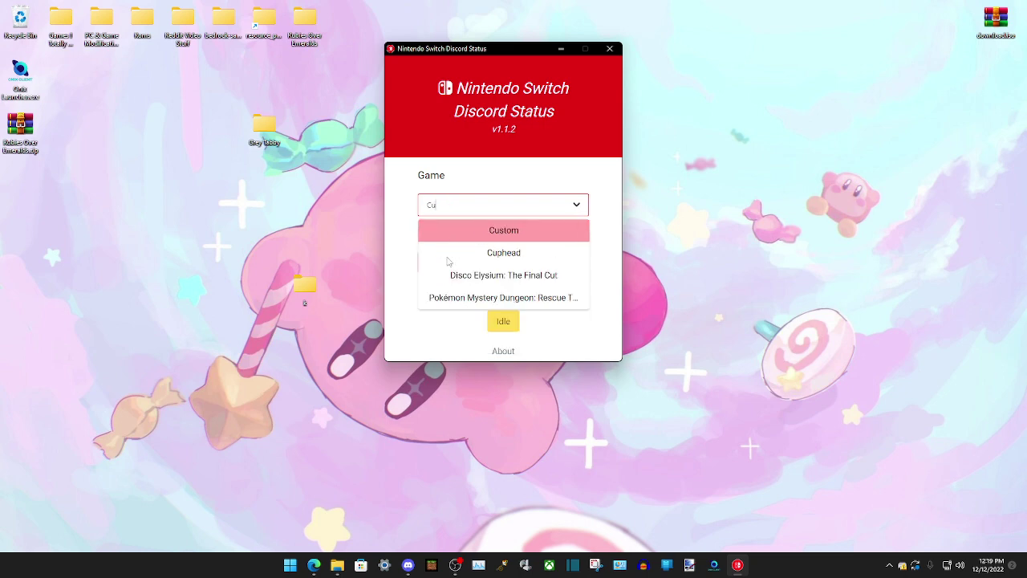
pyautogui.write('phead')
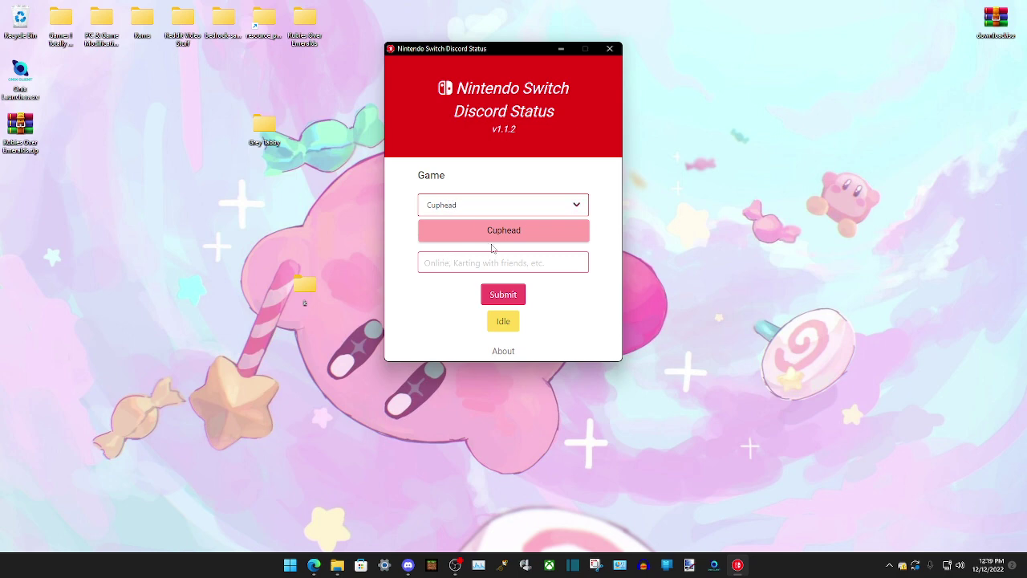
pyautogui.click(498, 231)
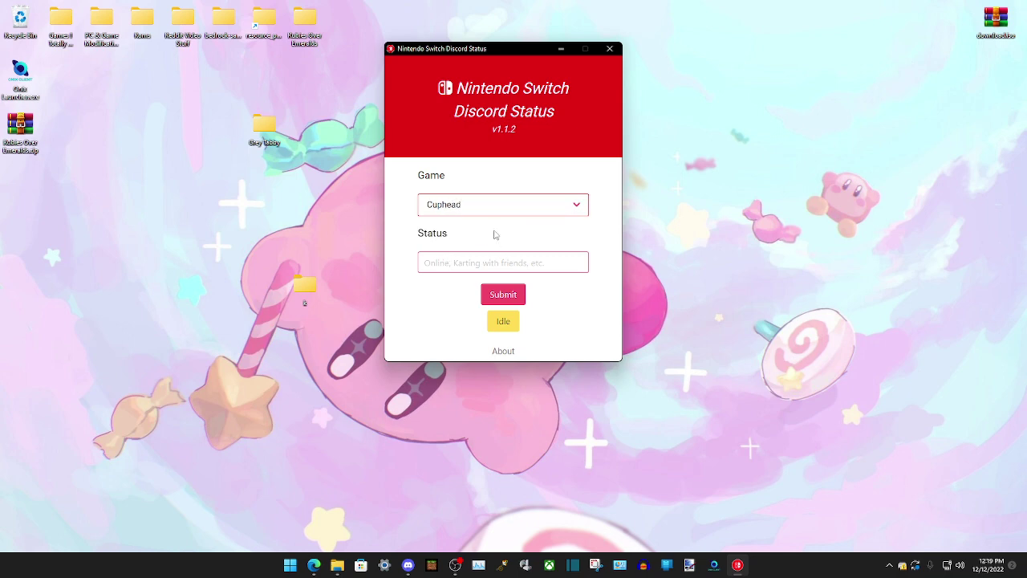
# Step: Enter "Playing Cuphead" as the status text and submit it to Discord
pyautogui.click(447, 262)
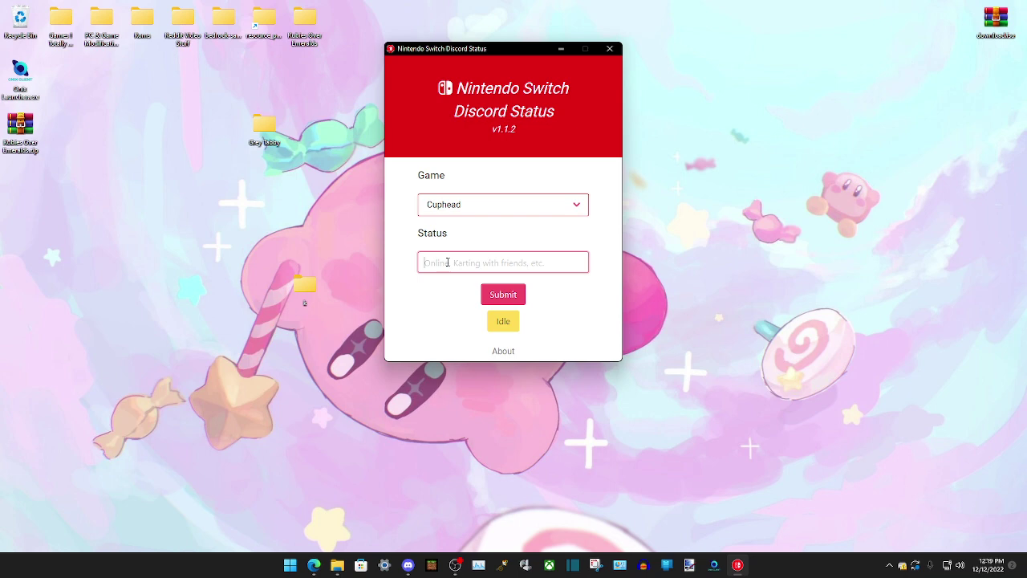
pyautogui.write('Playing Cuphead')
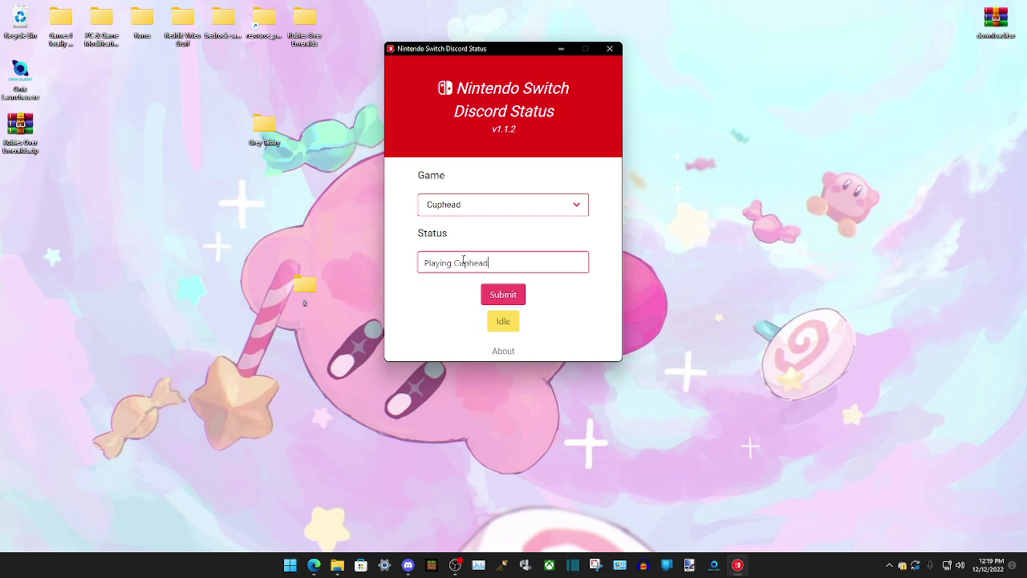
pyautogui.click(491, 296)
# Step: Switch to Discord and open the own profile card from the member list to check the displayed activity
pyautogui.click(408, 565)
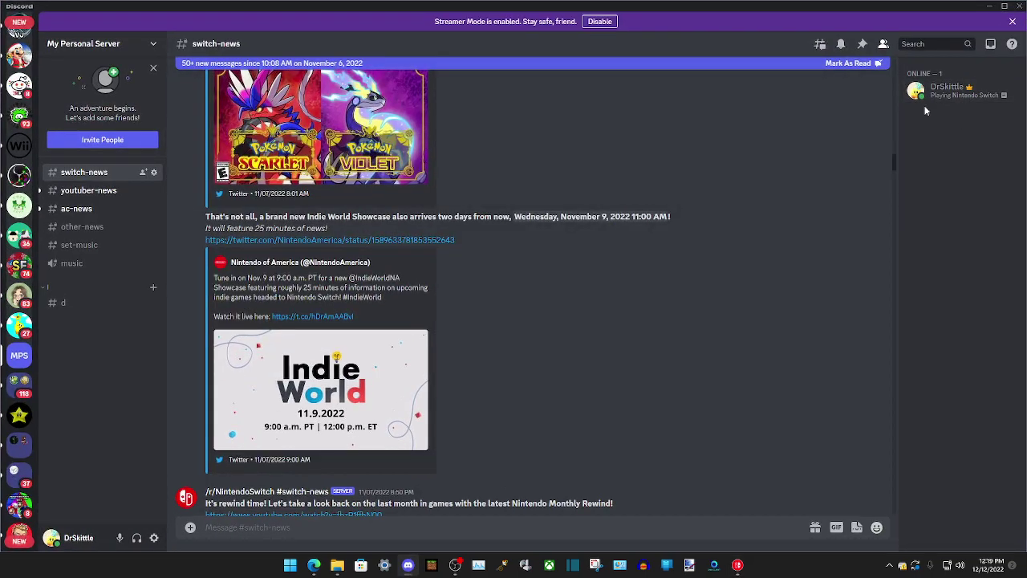
pyautogui.click(990, 100)
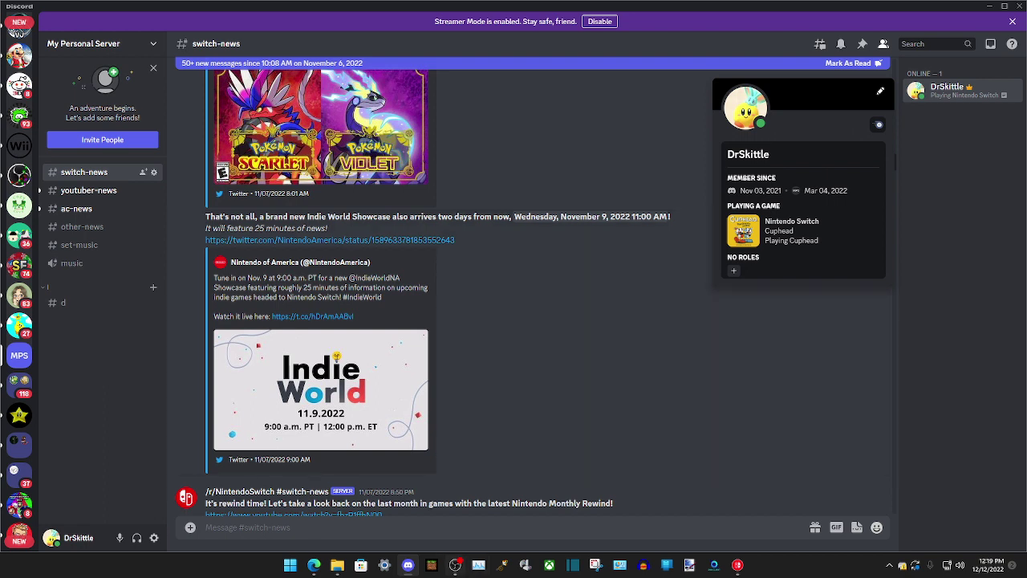
# Step: Switch back to Nintendo Switch Discord Status and set the Discord activity to Idle
pyautogui.click(737, 565)
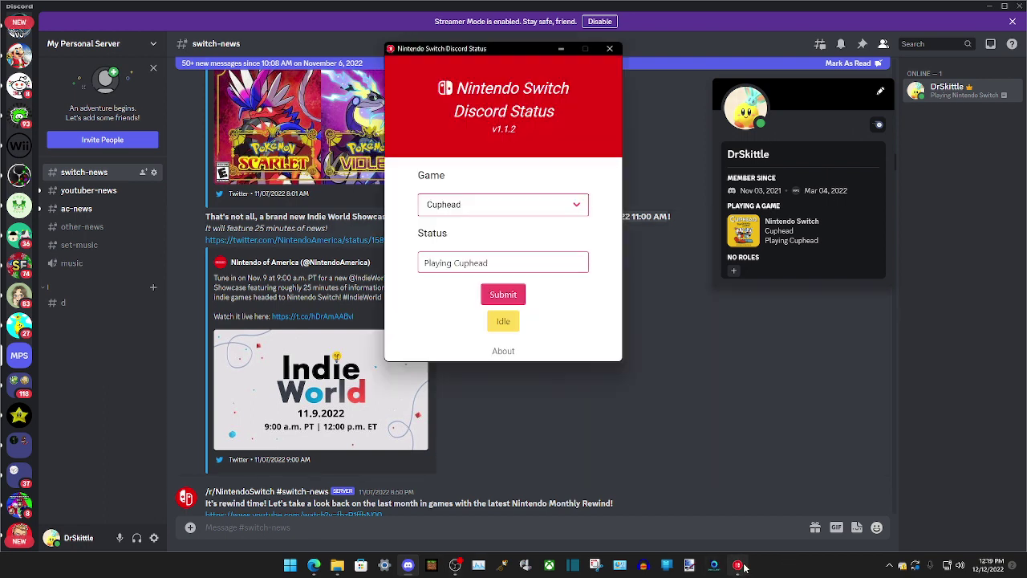
pyautogui.click(503, 328)
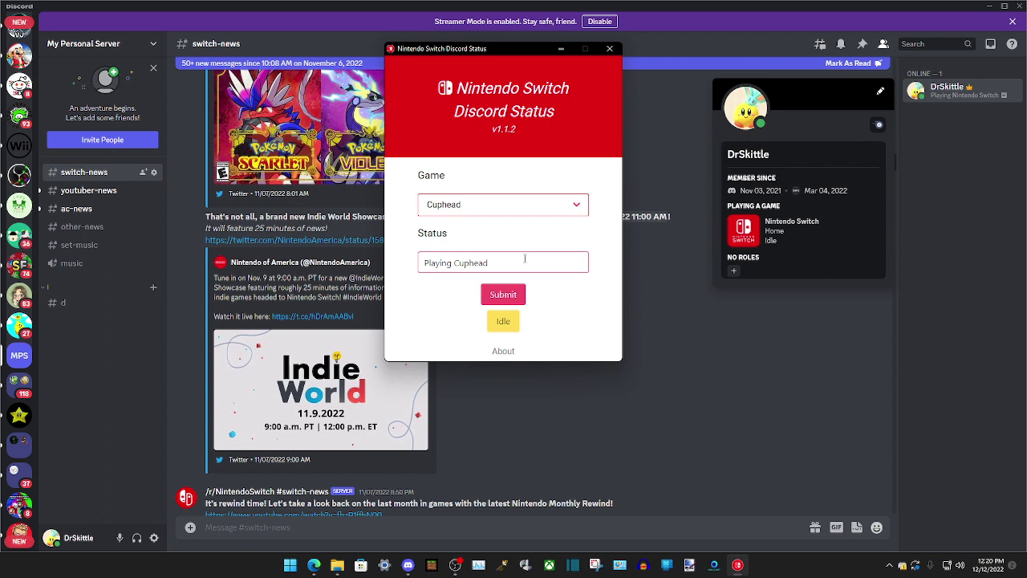
# Step: Search the game list for "Super Mario" and select Super Mario Odyssey as the game
pyautogui.click(485, 207)
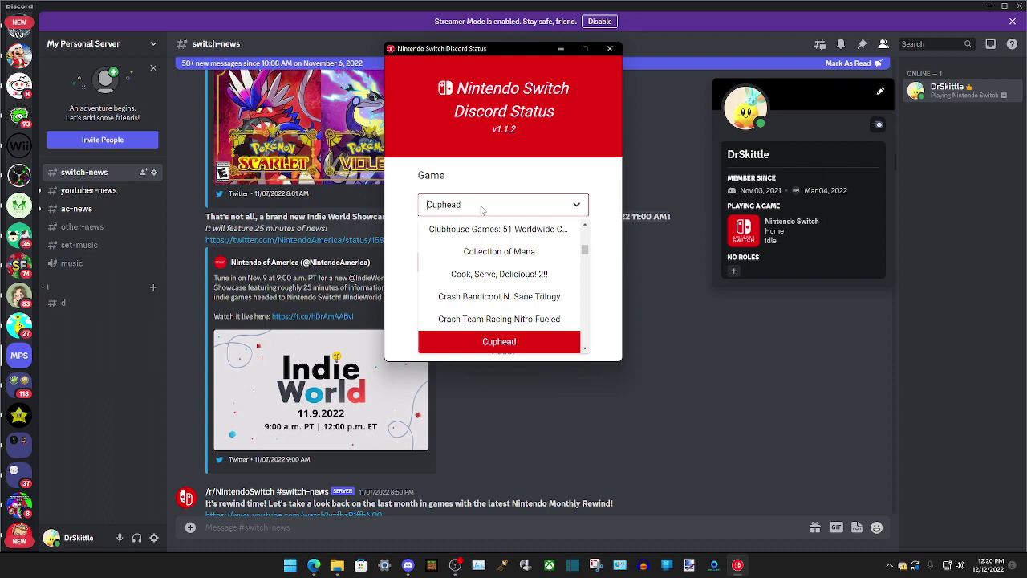
pyautogui.write('Super')
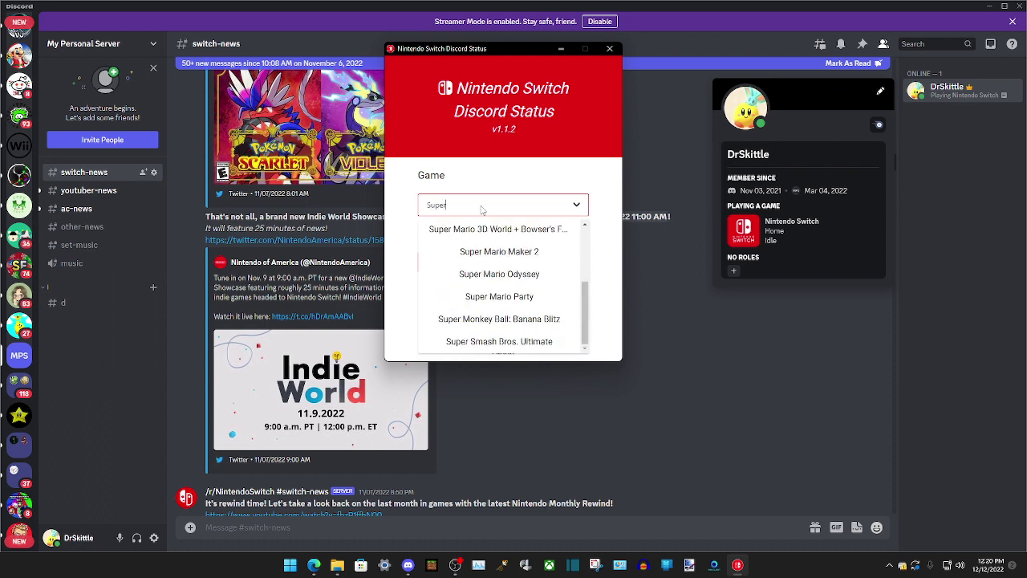
pyautogui.write(' Mario')
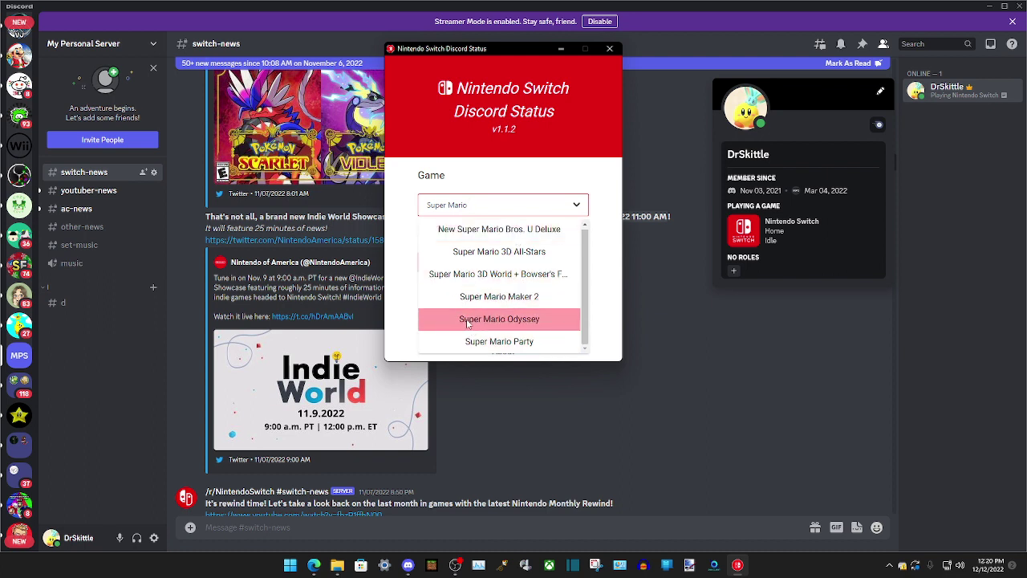
pyautogui.click(547, 323)
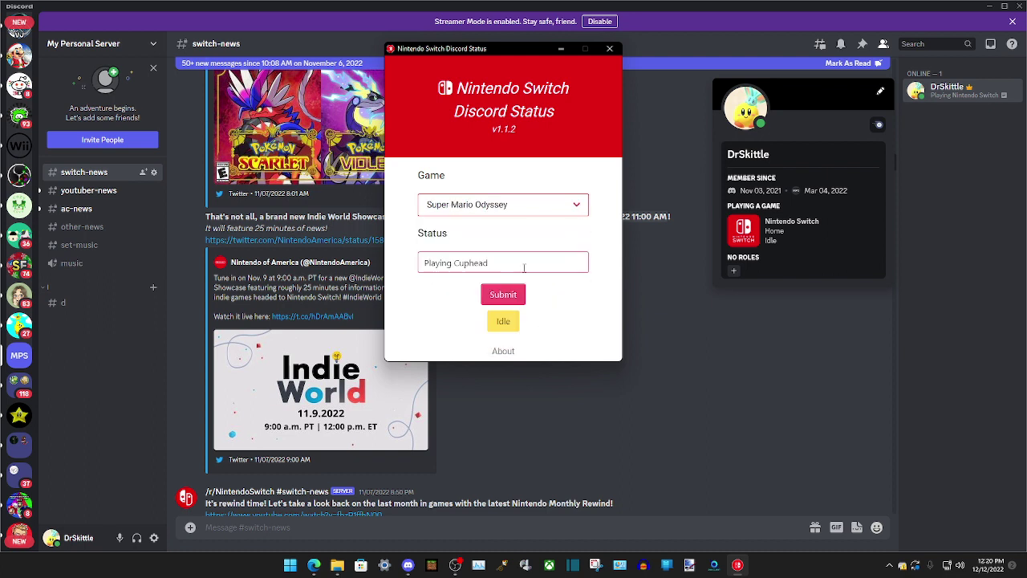
# Step: Change the status text to "Playing Mario" and submit it to Discord
pyautogui.moveTo(491, 263); pyautogui.dragTo(455, 256)
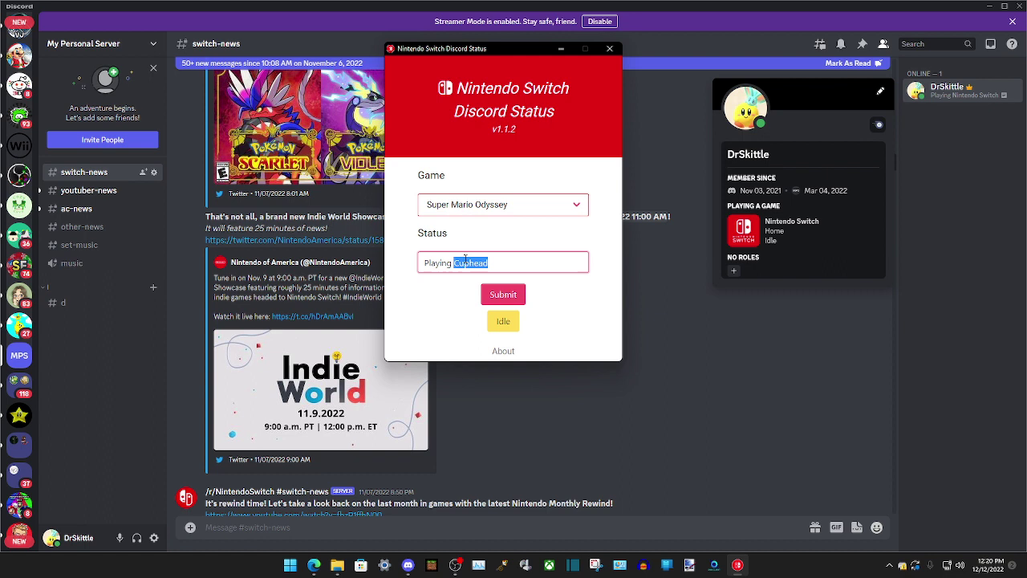
pyautogui.write('Mario')
pyautogui.click(503, 295)
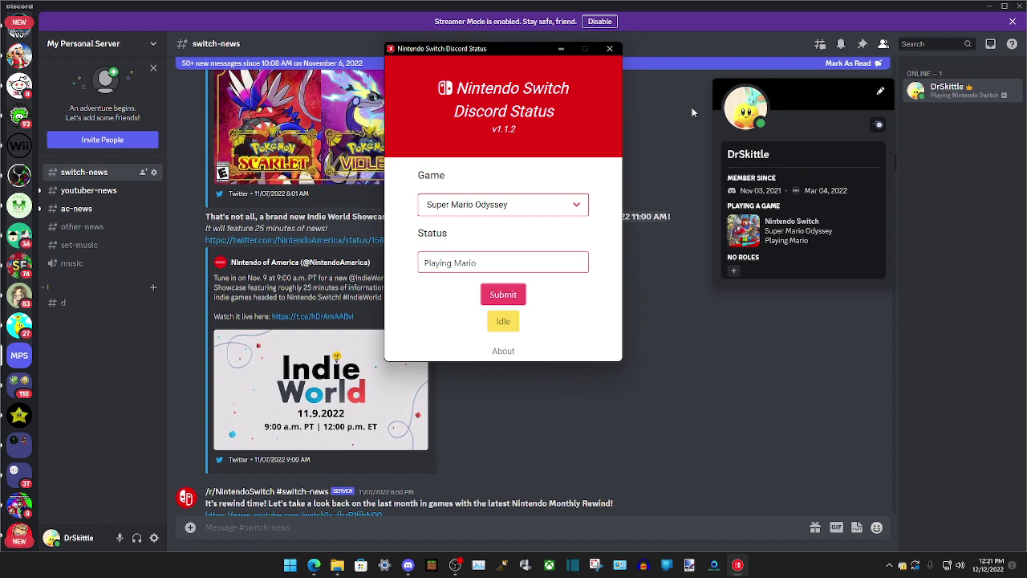
# Step: Close Nintendo Switch Discord Status to end the shown activity, and minimize Discord
pyautogui.click(612, 49)
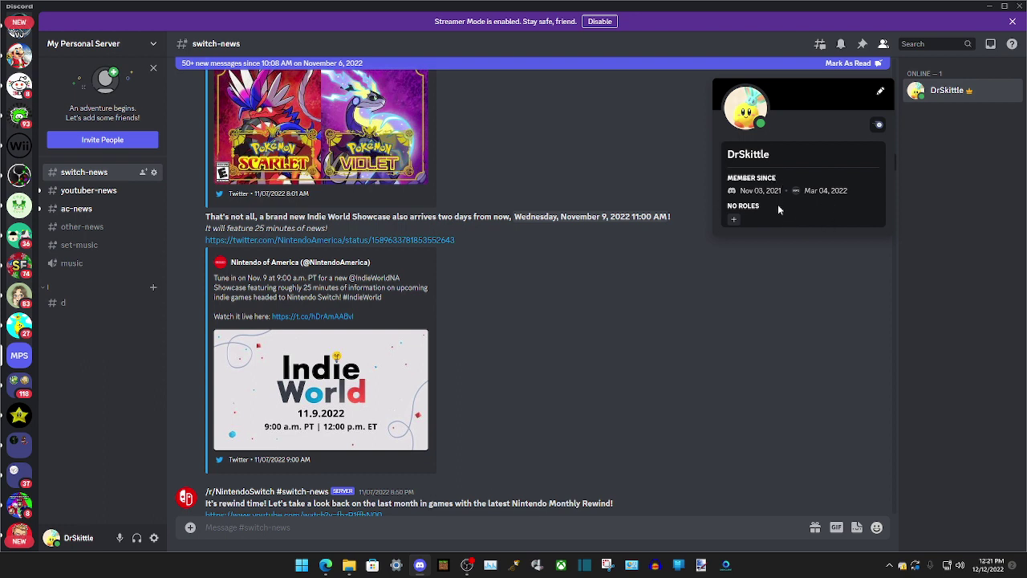
pyautogui.click(992, 8)
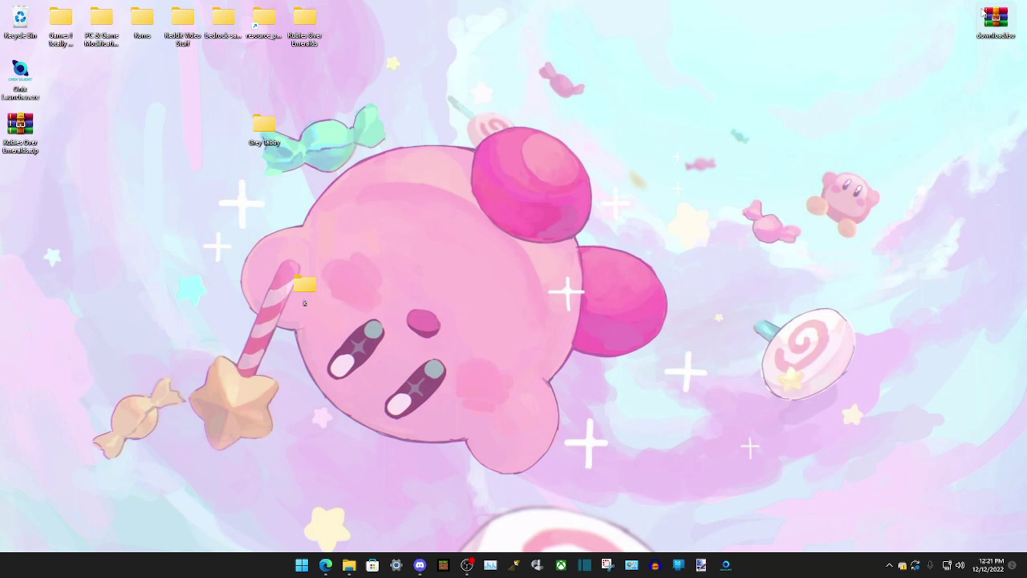